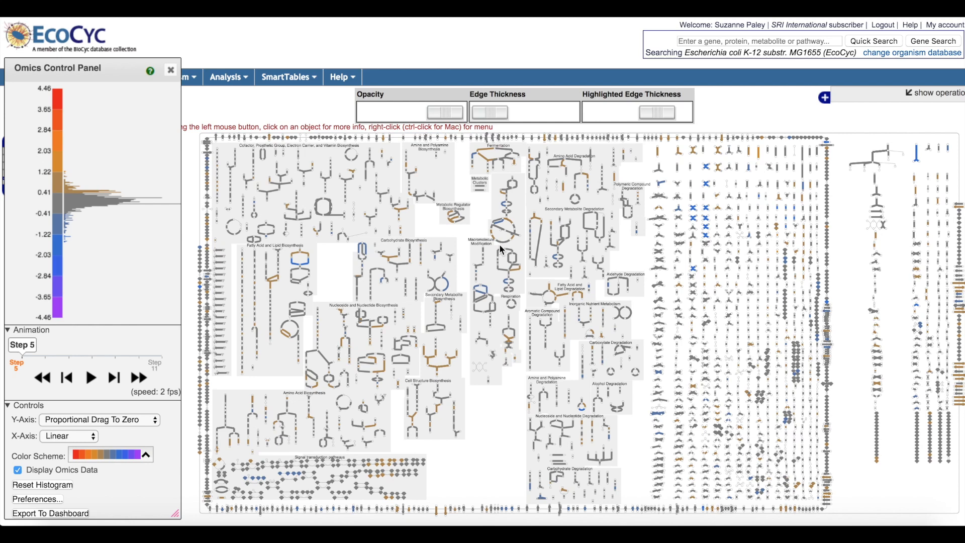
# Step: Increase the thickness of highlighted edges in the metabolic overview diagram
pyautogui.click(657, 118)
pyautogui.moveTo(652, 119); pyautogui.dragTo(673, 108)
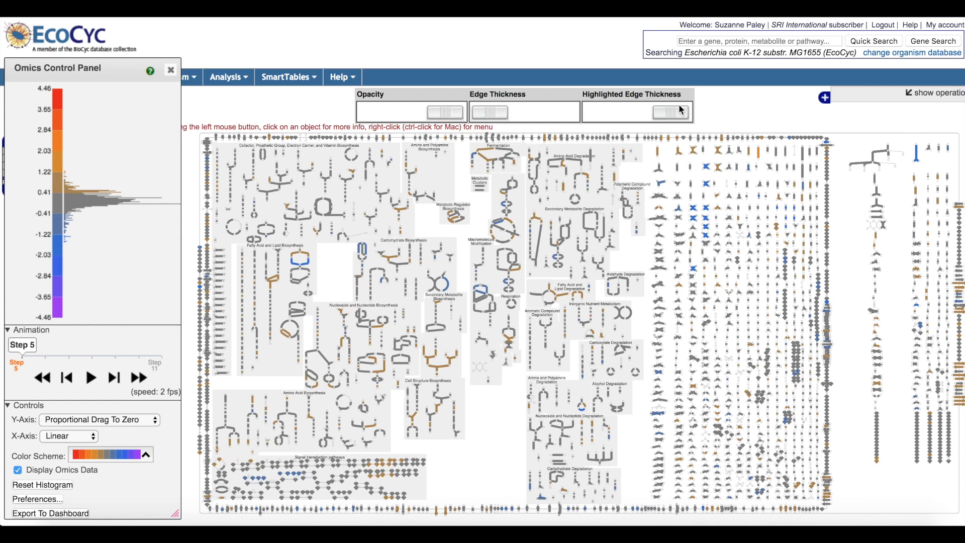
# Step: Play the omics data animation on the diagram and pause it at step 8
pyautogui.moveTo(60, 98)
pyautogui.click(92, 381)
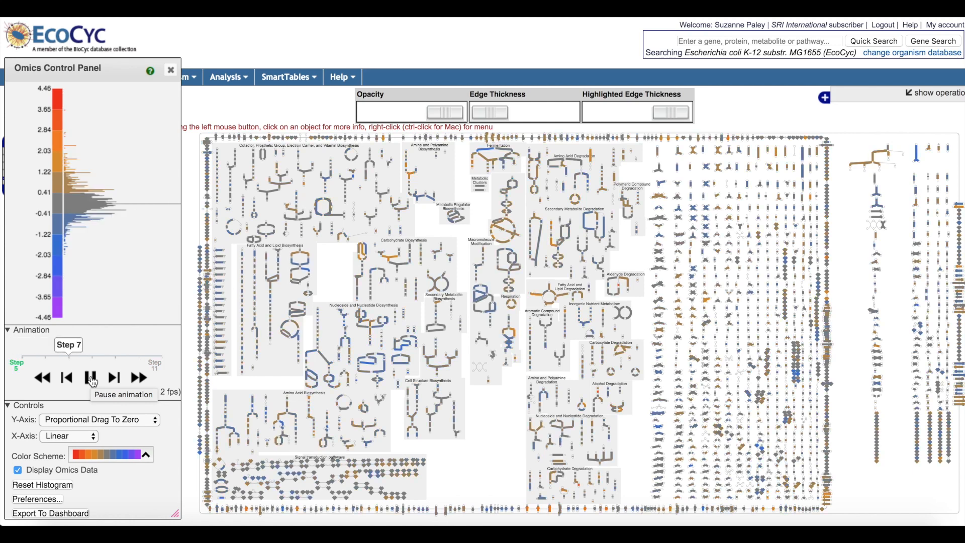
pyautogui.click(92, 381)
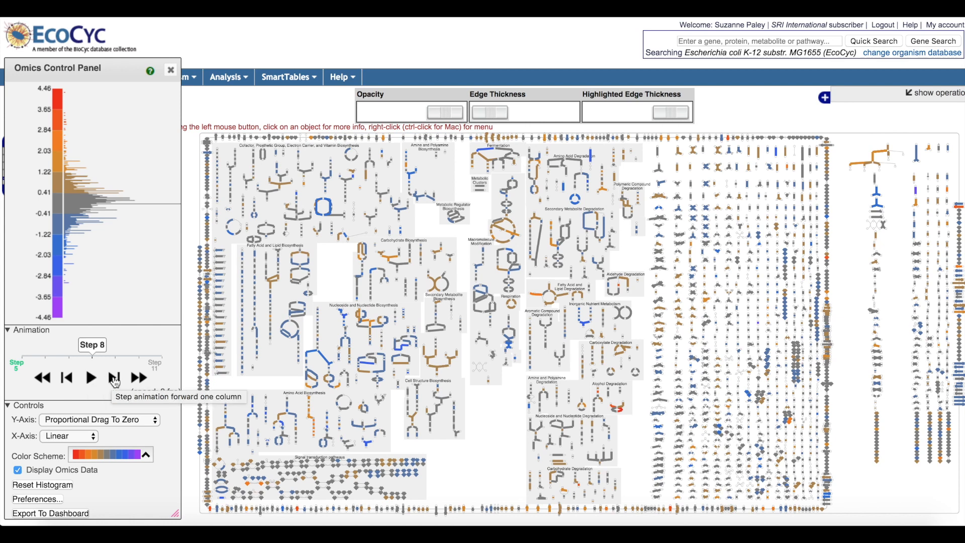
# Step: Advance the animation one column at a time past step 11 around to step 6, and jump to step 9
pyautogui.click(115, 380)
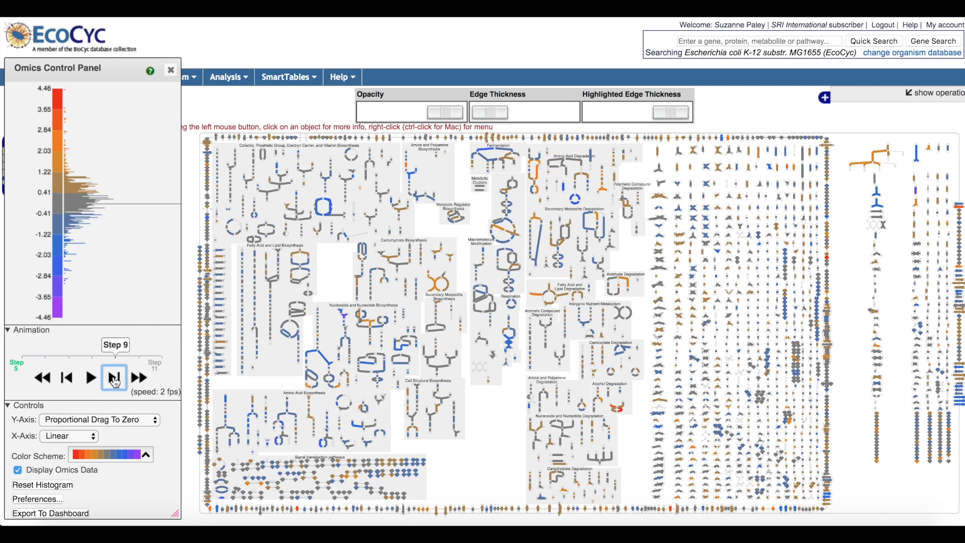
pyautogui.click(114, 379)
pyautogui.click(115, 380)
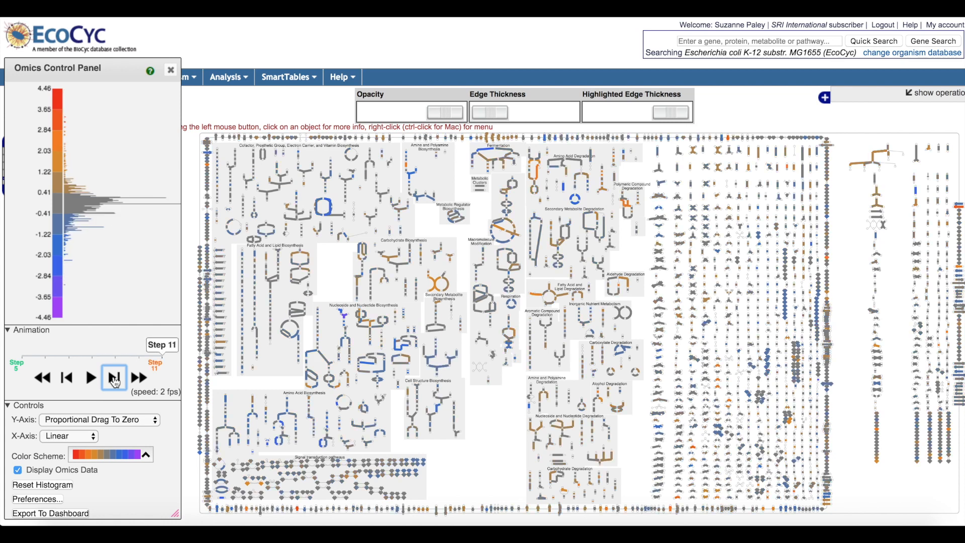
pyautogui.click(115, 380)
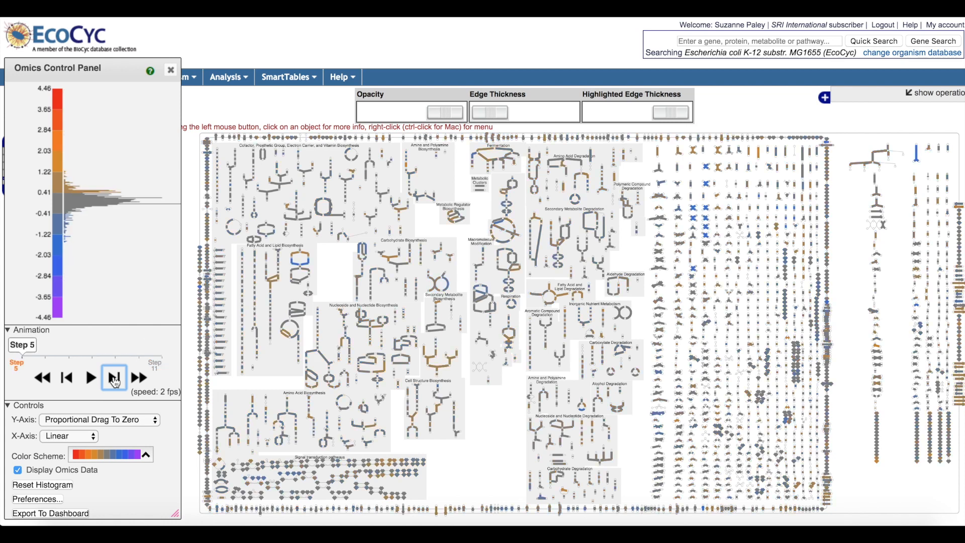
pyautogui.click(114, 379)
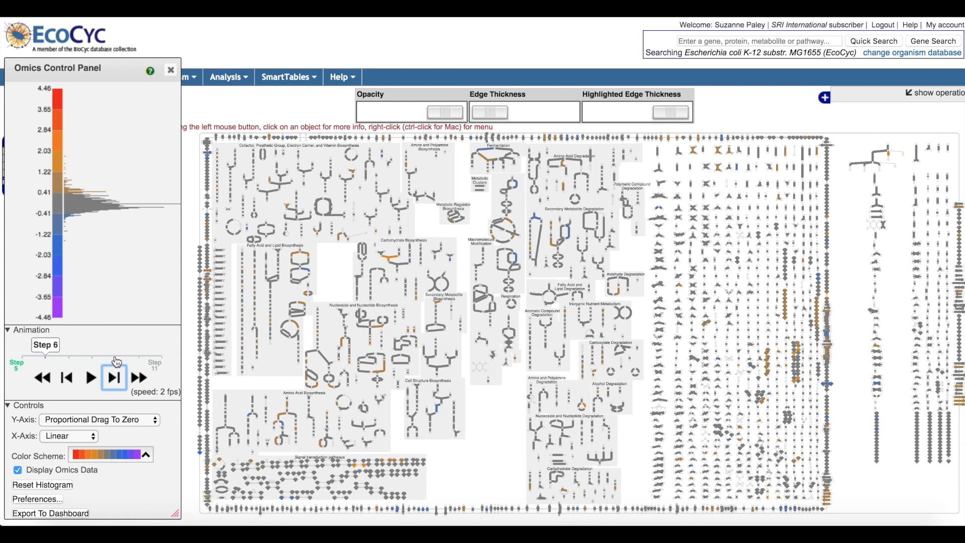
pyautogui.click(116, 358)
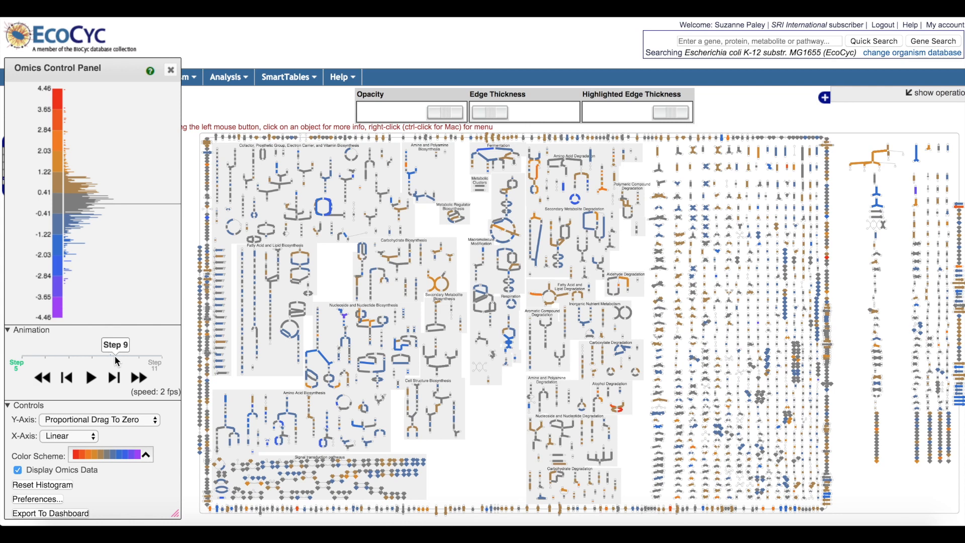
# Step: Show the omics bar charts for the EC 2.7.7.12 and EC 1.2.1.19 reactions, and close both popups
pyautogui.moveTo(437, 289)
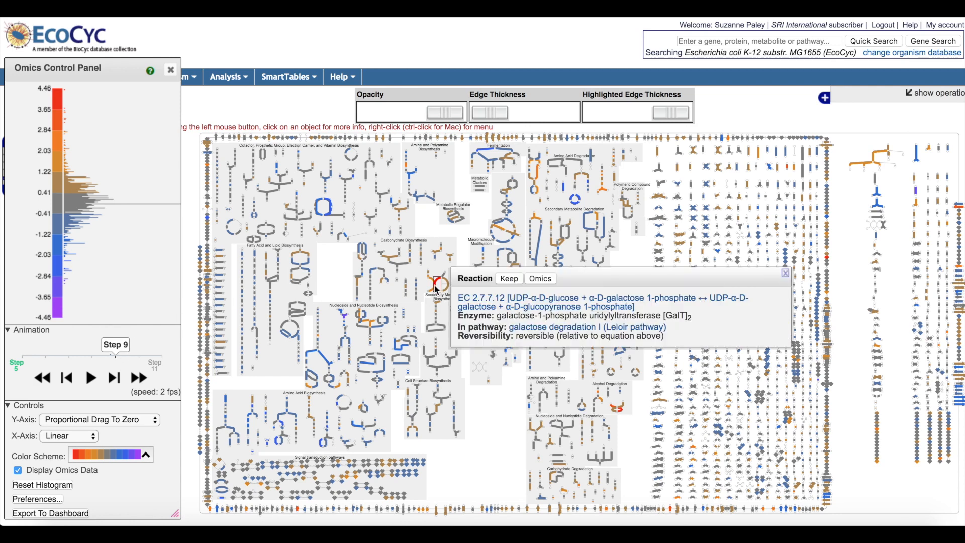
pyautogui.click(539, 279)
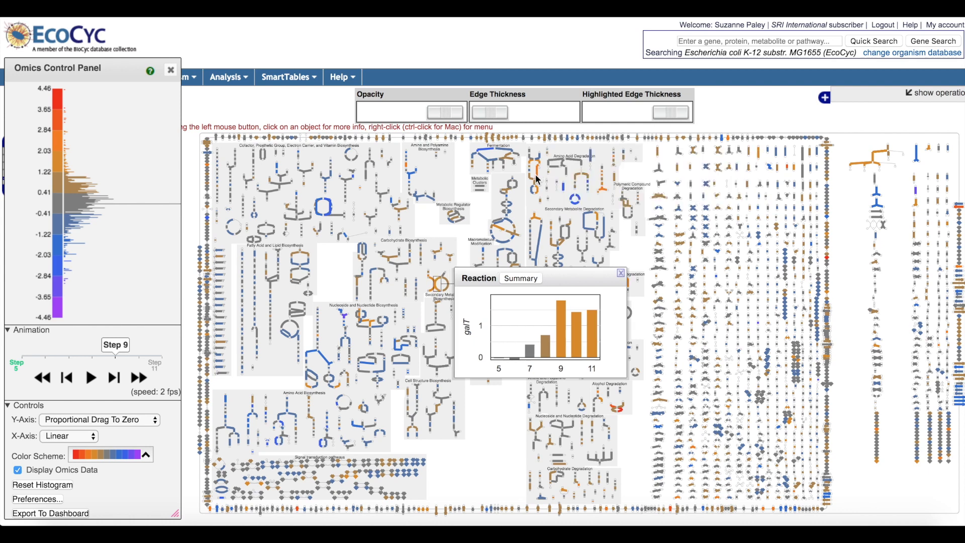
pyautogui.moveTo(537, 177)
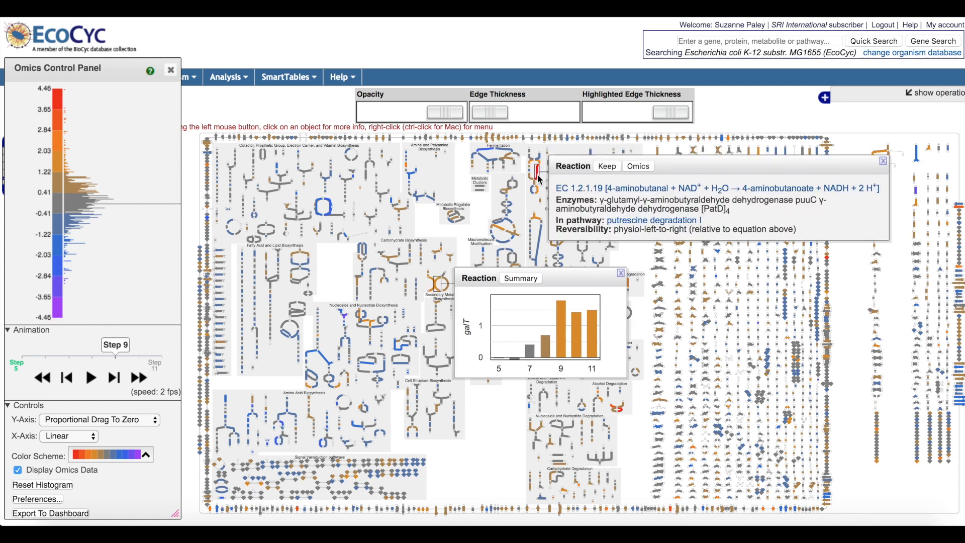
pyautogui.click(637, 168)
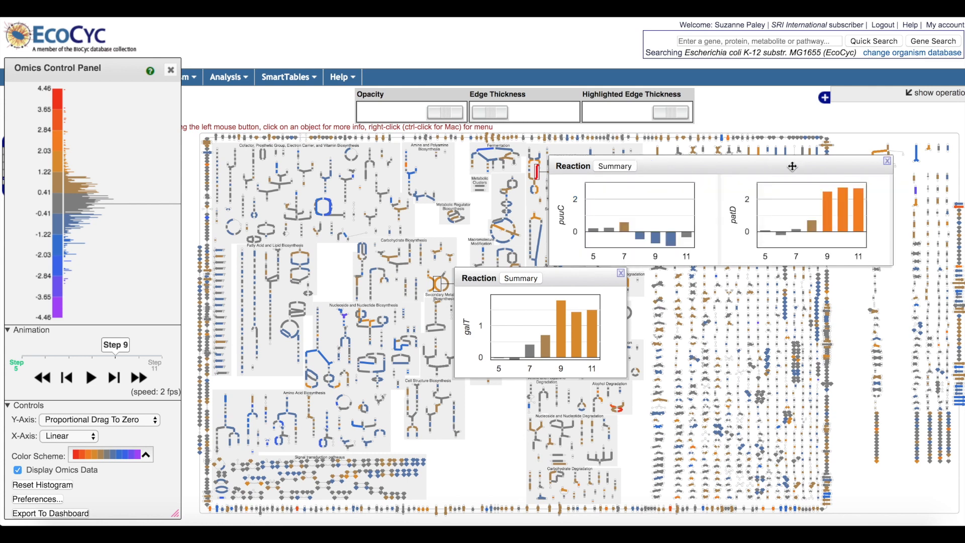
pyautogui.click(887, 161)
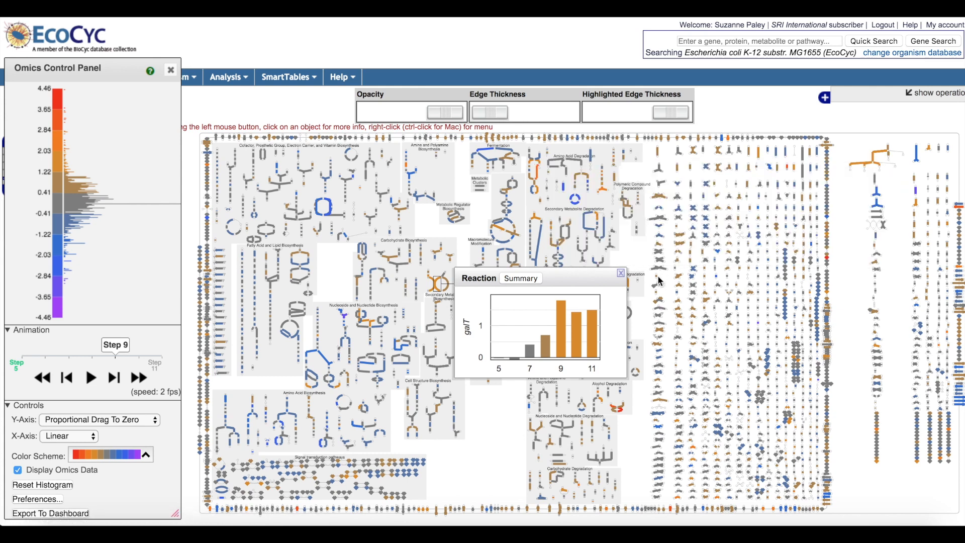
pyautogui.click(622, 274)
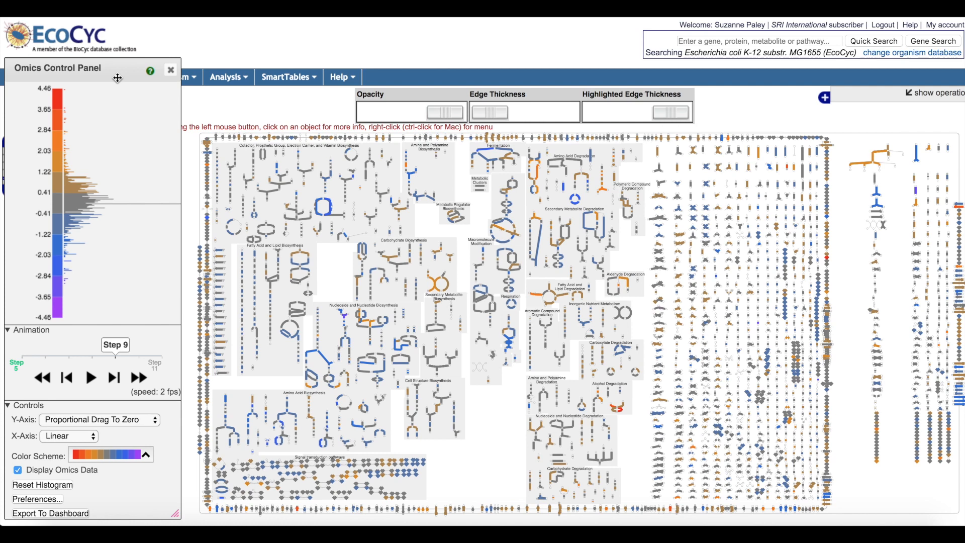
# Step: Try setting the 3.65 color cutoff to 3.09 and the -2.03 cutoff to -2.13, and reset the histogram
pyautogui.click(51, 113)
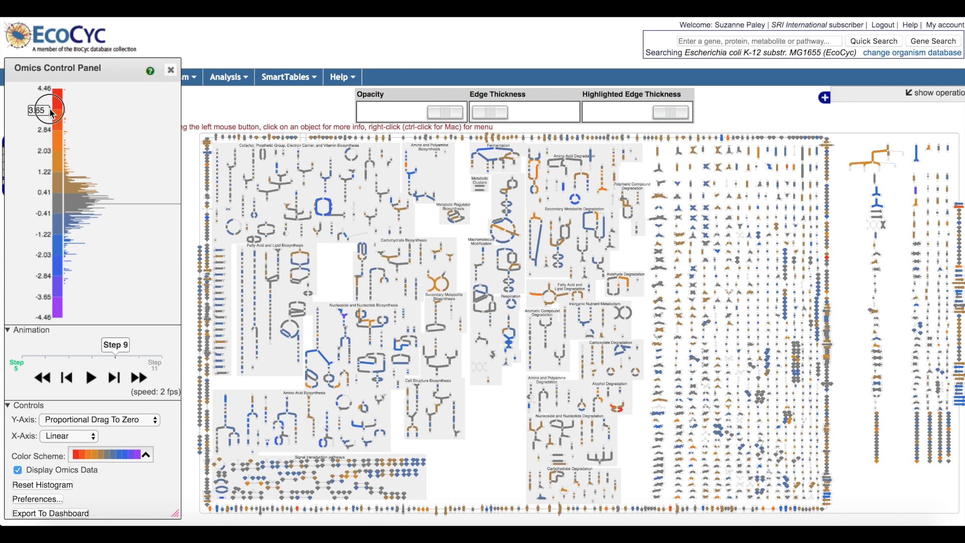
pyautogui.moveTo(50, 109); pyautogui.dragTo(47, 133)
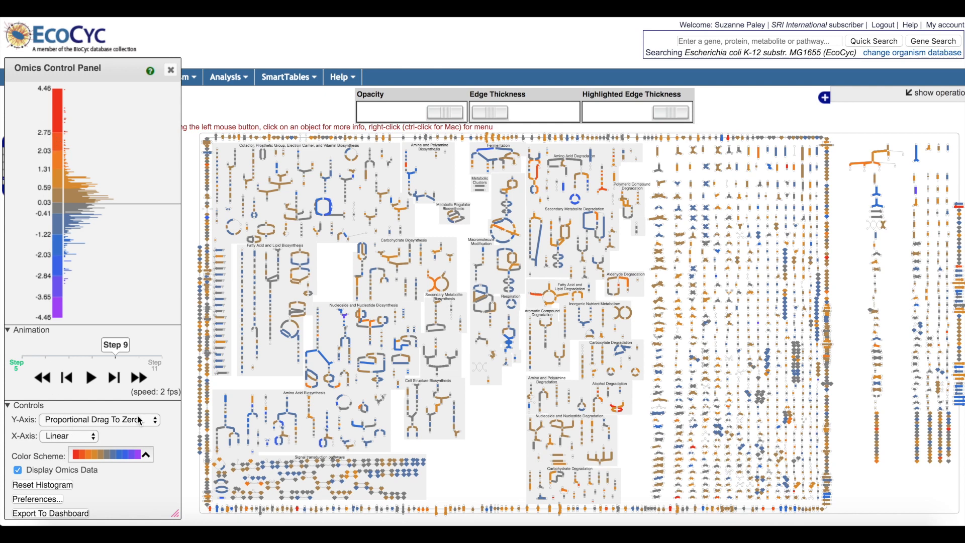
pyautogui.moveTo(90, 187)
pyautogui.moveTo(45, 134); pyautogui.dragTo(45, 119)
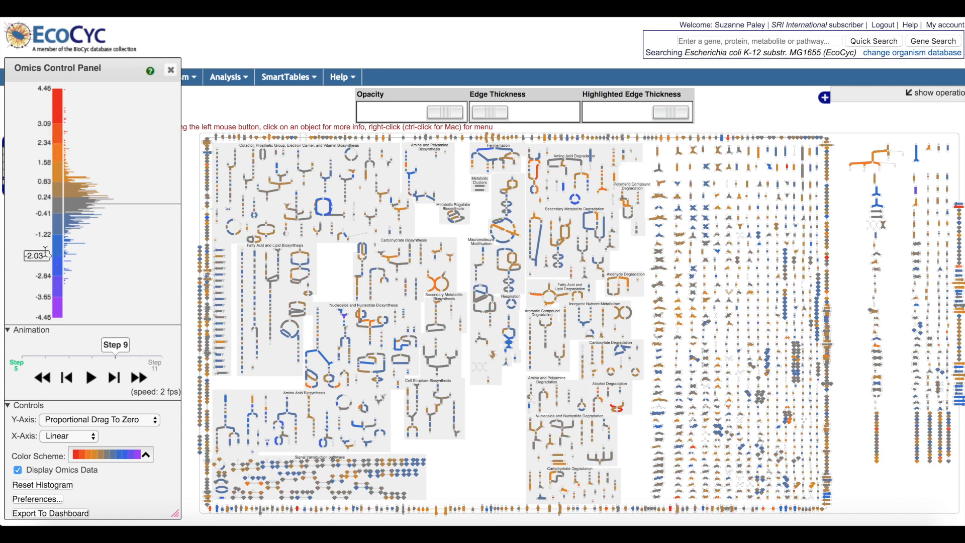
pyautogui.moveTo(45, 253)
pyautogui.mouseDown()
pyautogui.moveTo(43, 270)
pyautogui.moveTo(44, 258)
pyautogui.mouseUp()
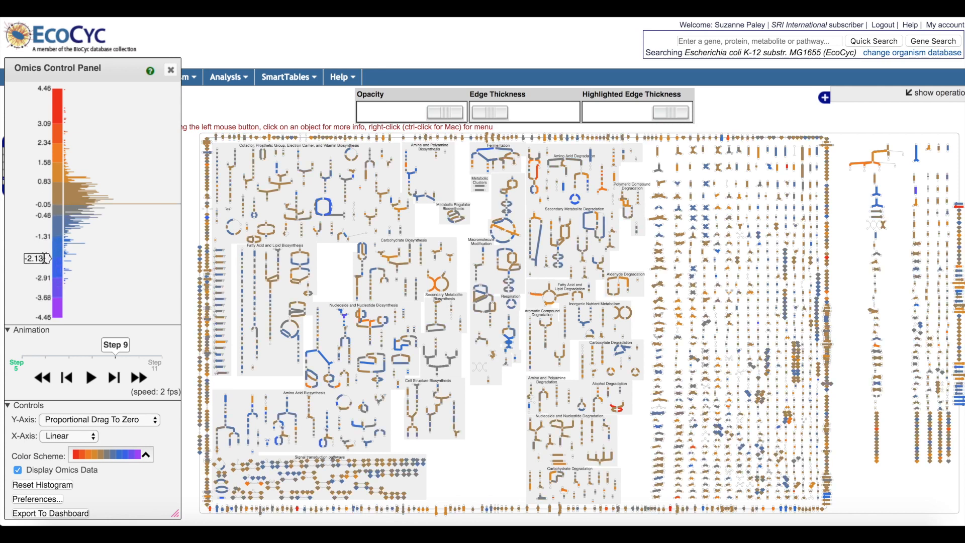
pyautogui.click(30, 486)
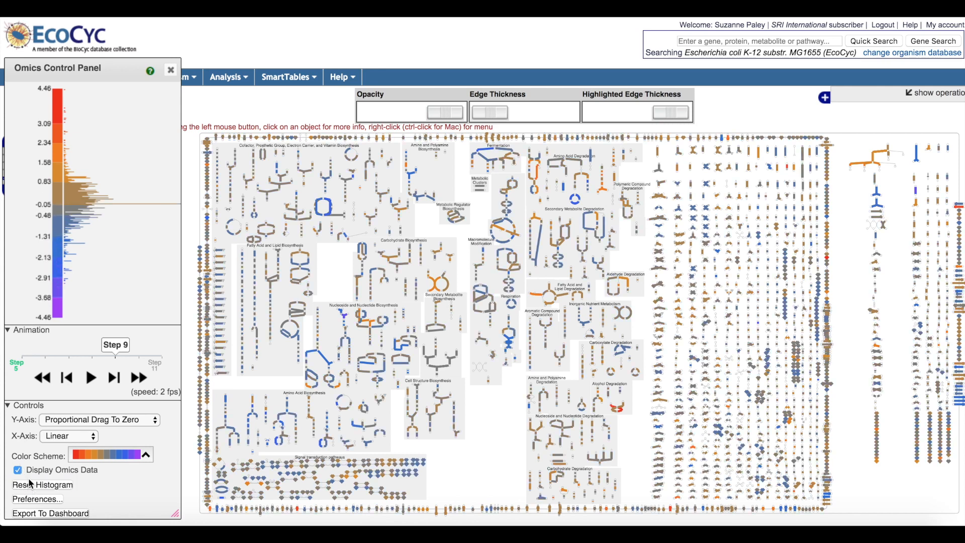
# Step: Set the histogram's Y-axis mode to Proportional Drag Symmetric and move the fourth positive color cutoff to 1.68
pyautogui.click(103, 419)
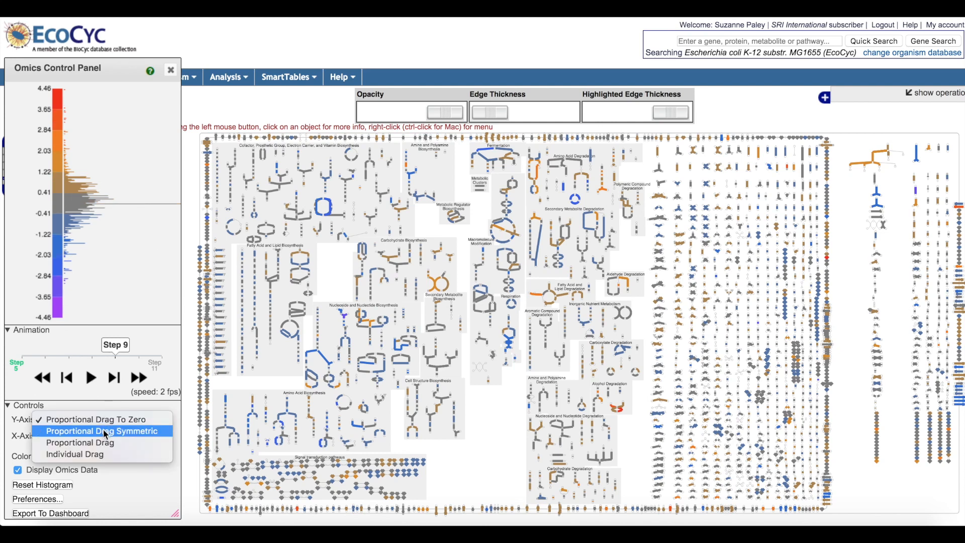
pyautogui.click(106, 431)
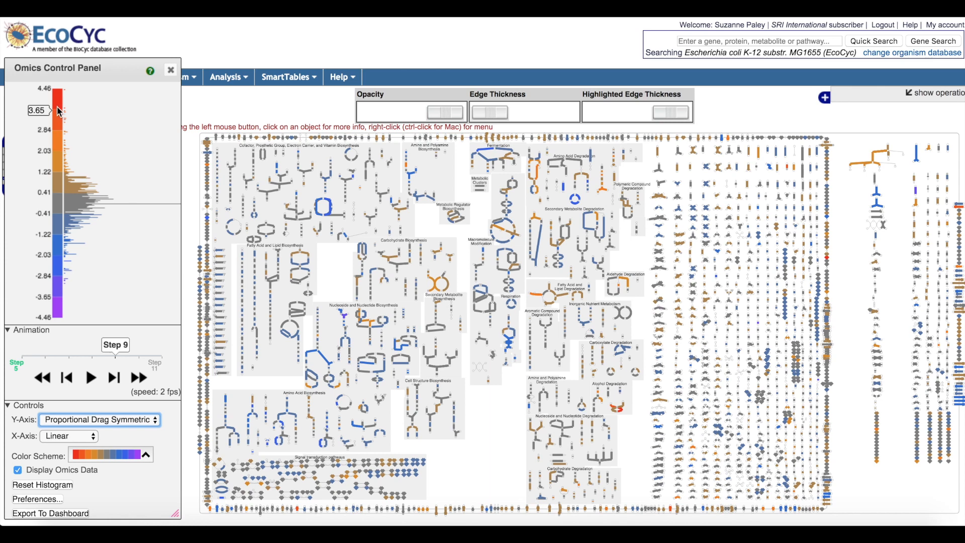
pyautogui.moveTo(48, 110)
pyautogui.mouseDown()
pyautogui.moveTo(47, 145)
pyautogui.moveTo(50, 115)
pyautogui.mouseUp()
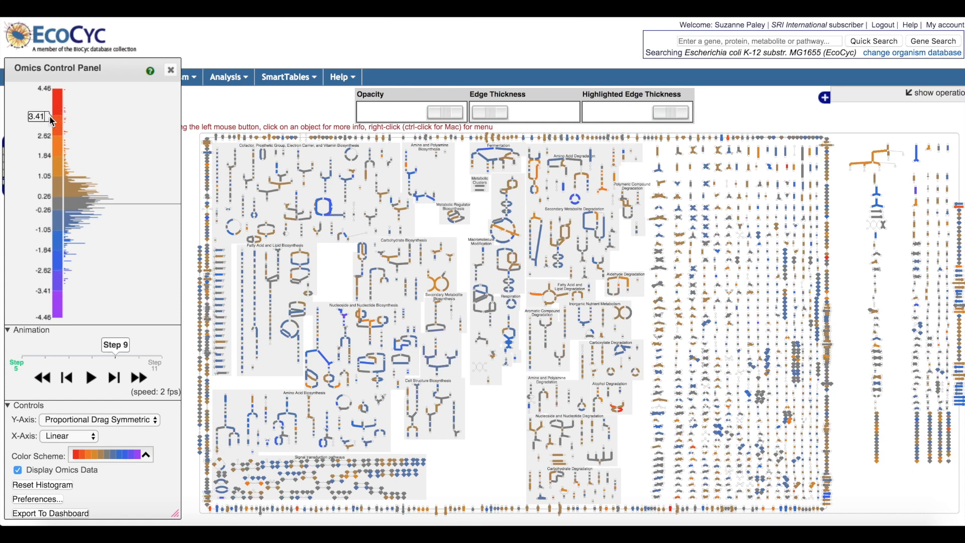
pyautogui.moveTo(45, 176); pyautogui.dragTo(45, 157)
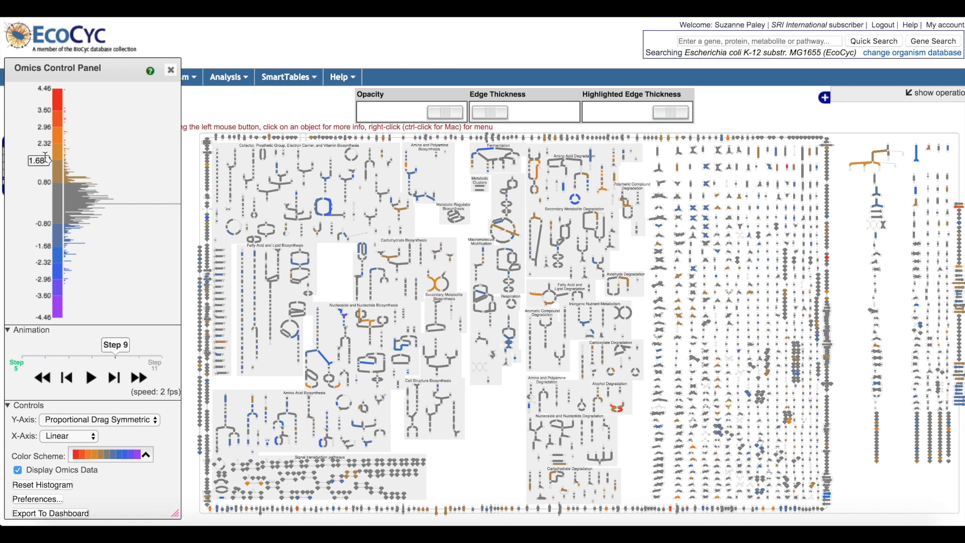
# Step: Change the Y-axis mode to Individual Drag and set the lowest positive color cutoff to 1.00
pyautogui.click(92, 423)
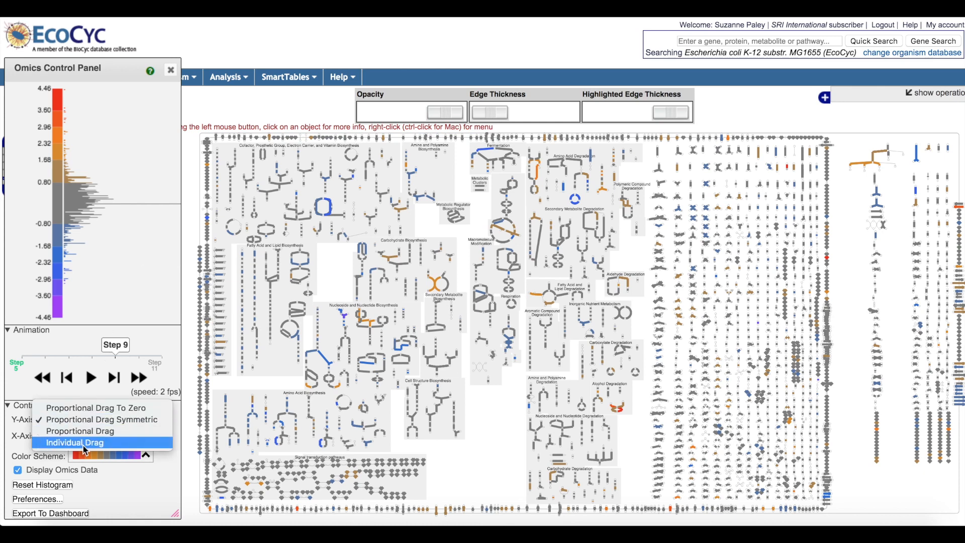
pyautogui.click(84, 443)
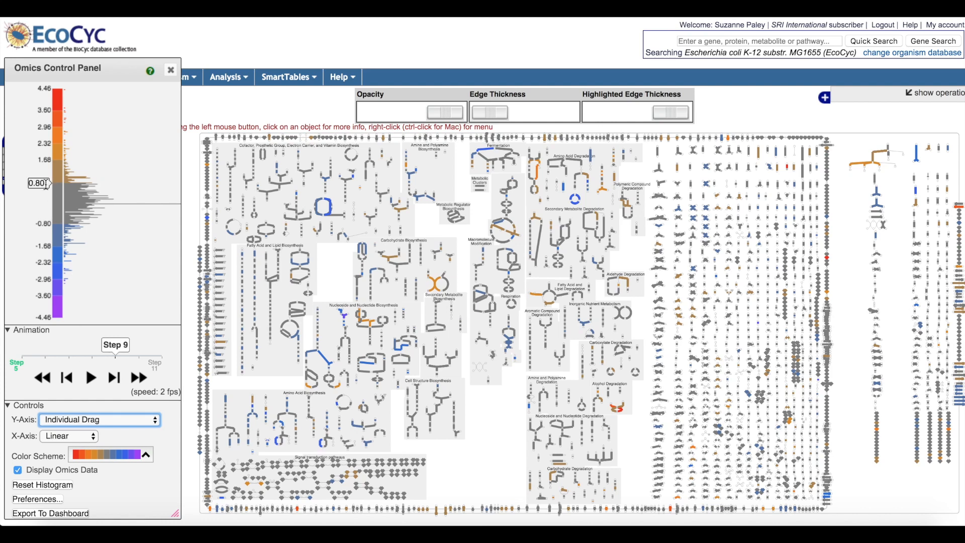
pyautogui.click(46, 184)
pyautogui.moveTo(46, 184)
pyautogui.mouseDown()
pyautogui.moveTo(46, 196)
pyautogui.moveTo(46, 184)
pyautogui.mouseUp()
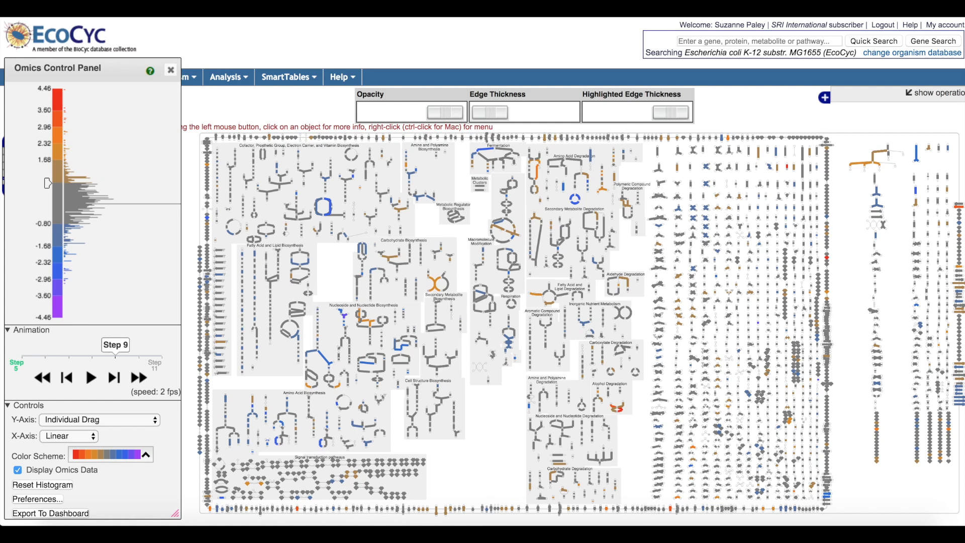
pyautogui.write('00')
pyautogui.press('Return')
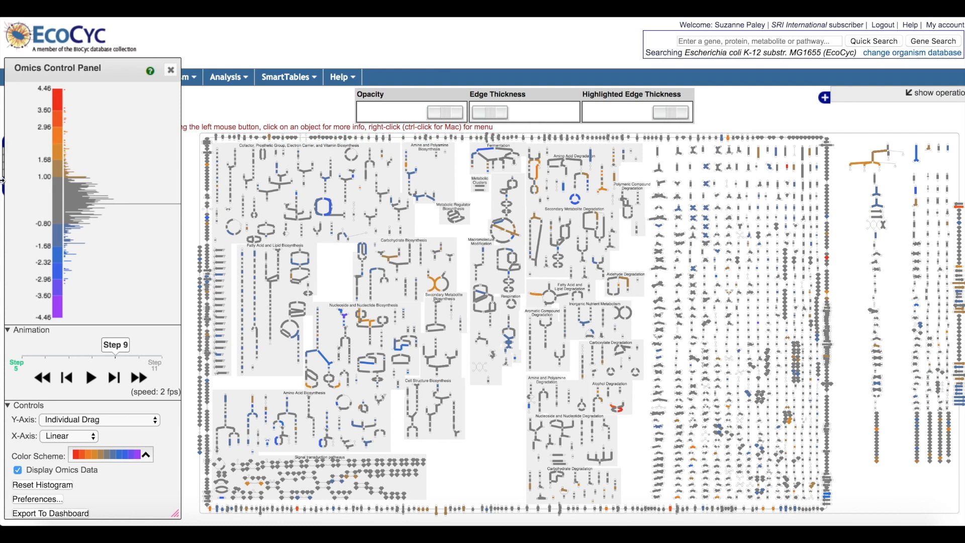
pyautogui.click(89, 462)
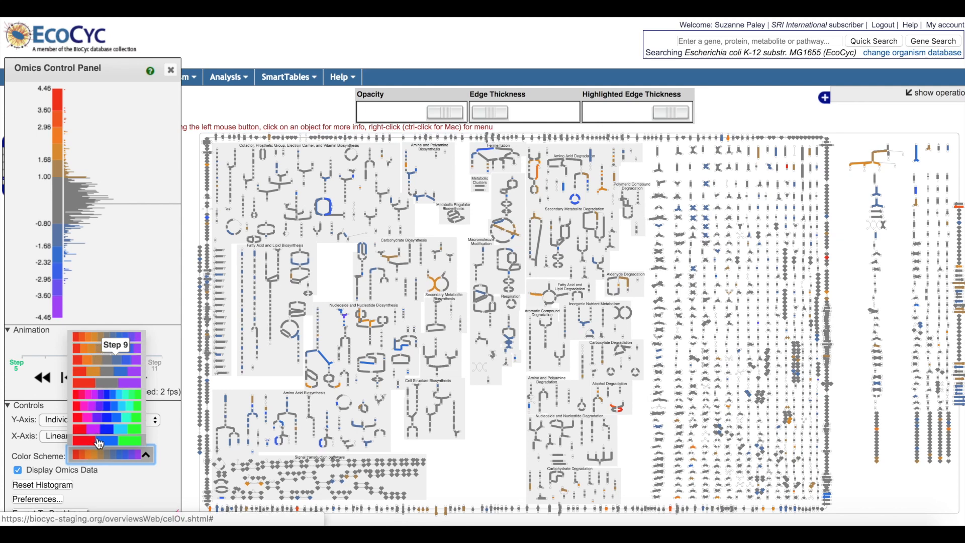
pyautogui.click(127, 495)
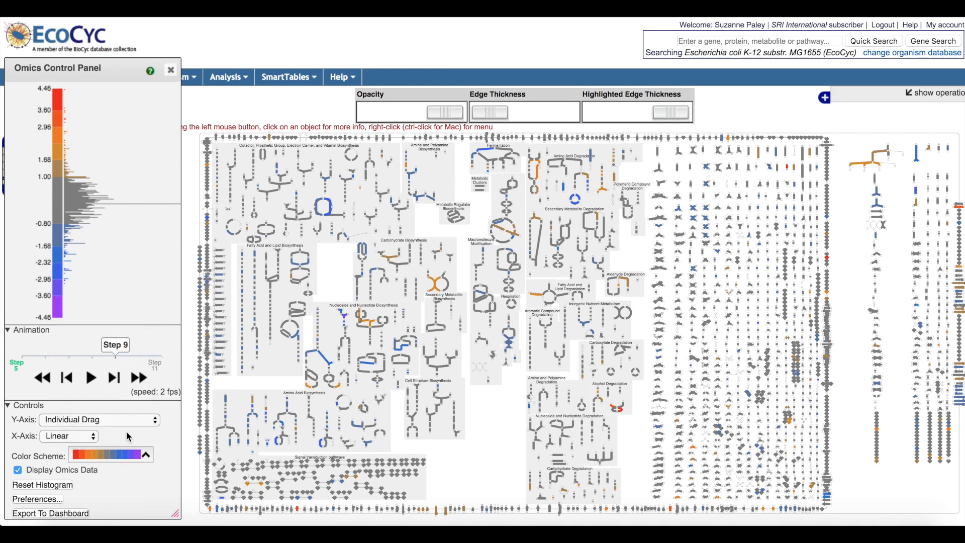
# Step: Try the Logarithmic X-axis scale on the histogram and return it to Linear
pyautogui.click(74, 440)
pyautogui.click(74, 450)
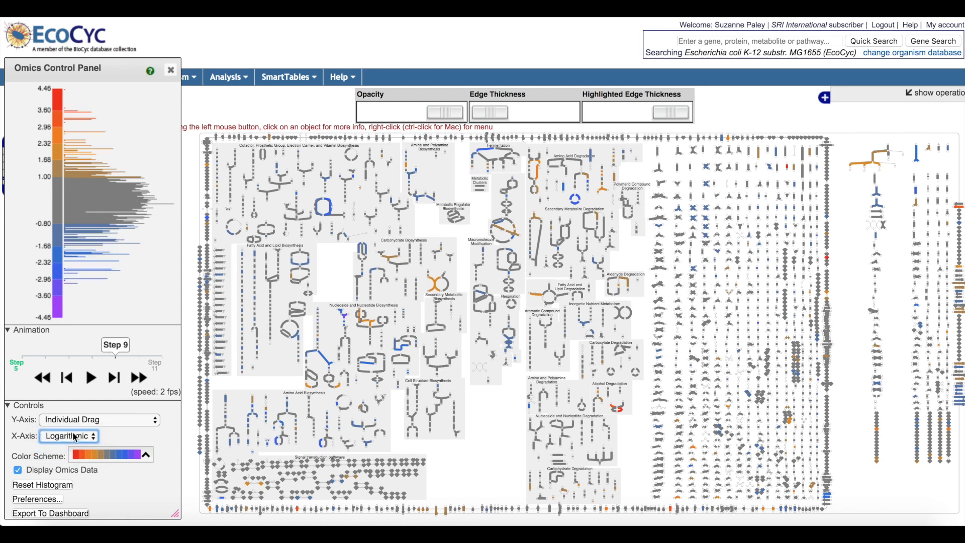
pyautogui.click(74, 436)
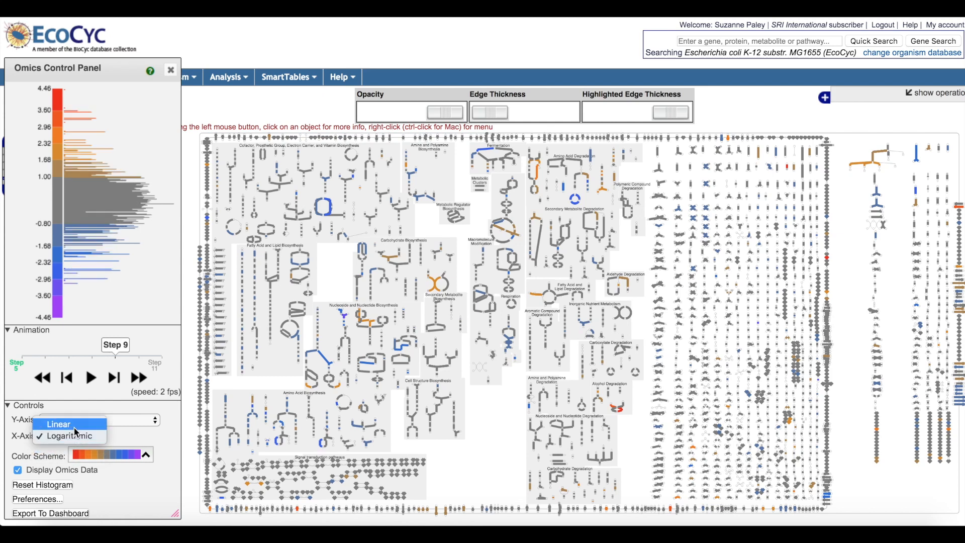
pyautogui.click(74, 430)
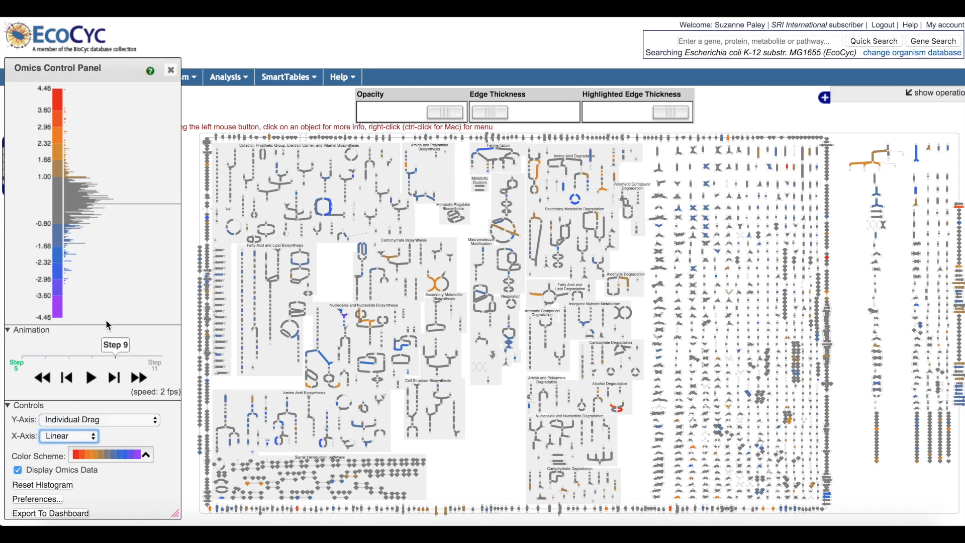
# Step: Hide the three histogram color bins between -1.68 and 1.68, and play the animation
pyautogui.moveTo(117, 306)
pyautogui.click(60, 211)
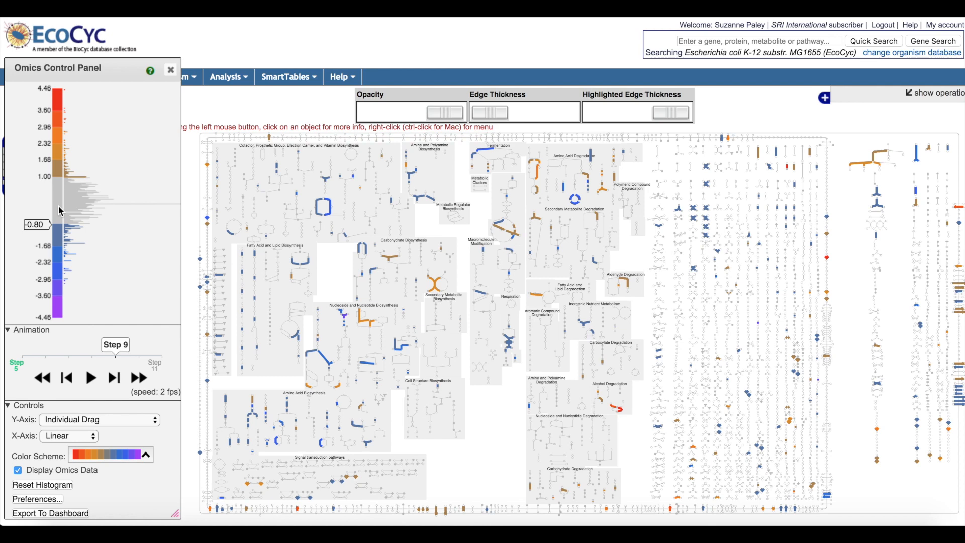
pyautogui.click(60, 173)
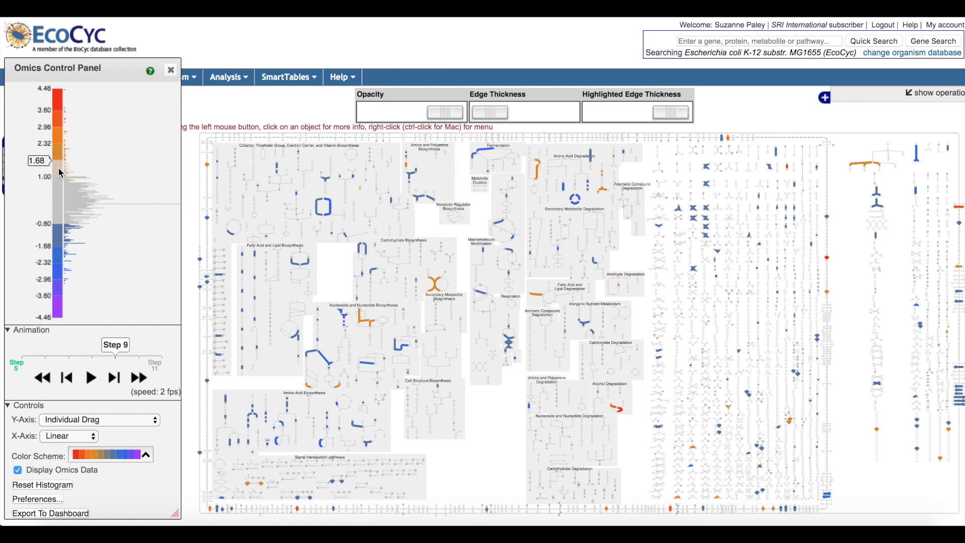
pyautogui.click(60, 235)
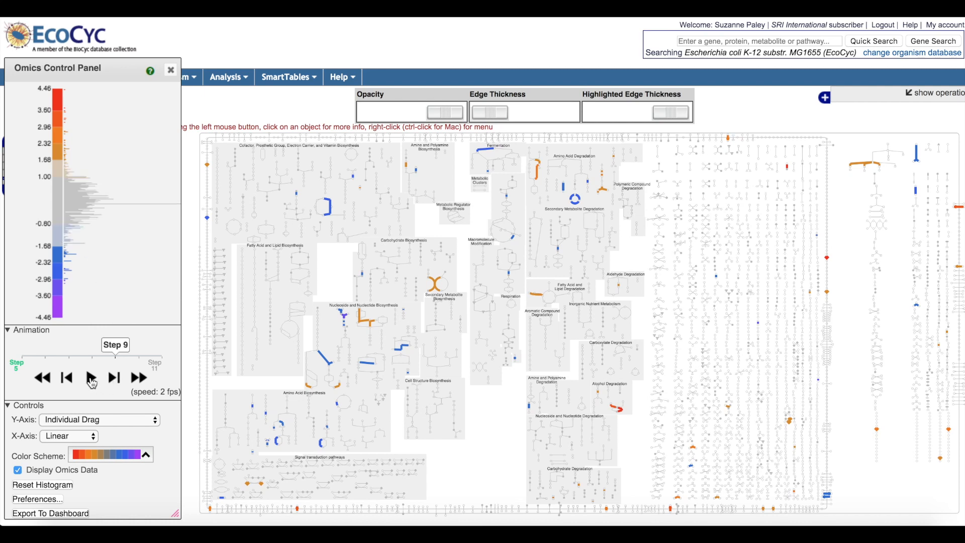
pyautogui.click(92, 378)
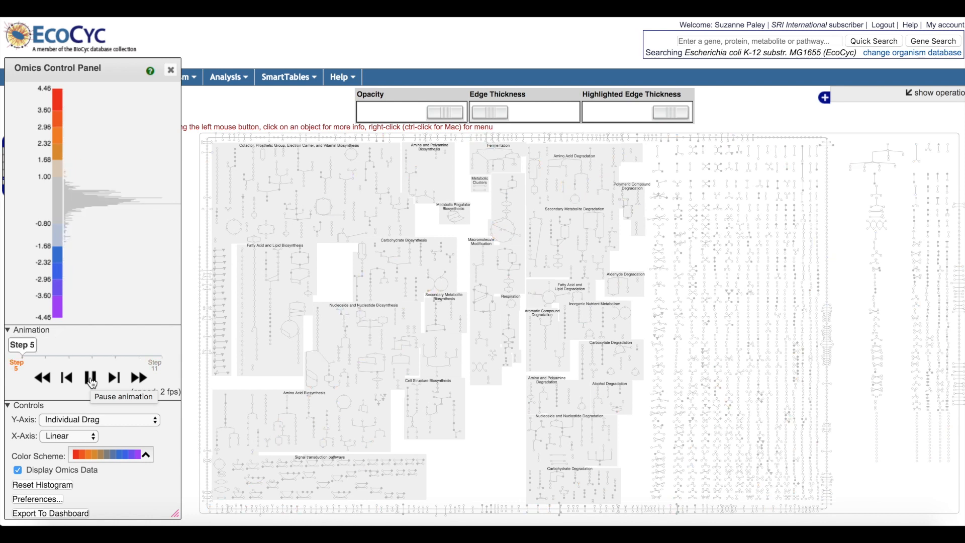
# Step: Pause the animation at Step 10 and show the three hidden histogram color bins between -1.68 and 1.68 again
pyautogui.click(91, 379)
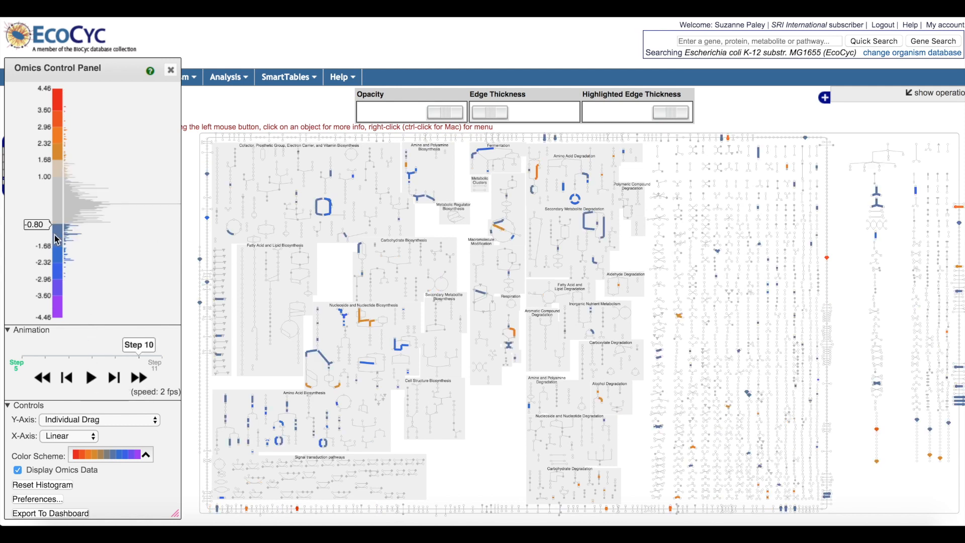
pyautogui.moveTo(57, 225); pyautogui.dragTo(60, 204)
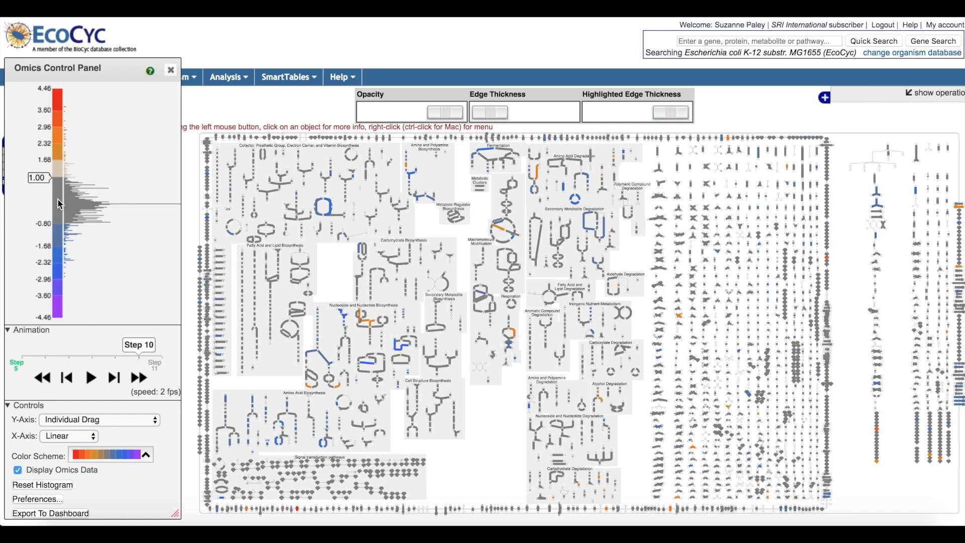
pyautogui.moveTo(60, 203); pyautogui.dragTo(61, 172)
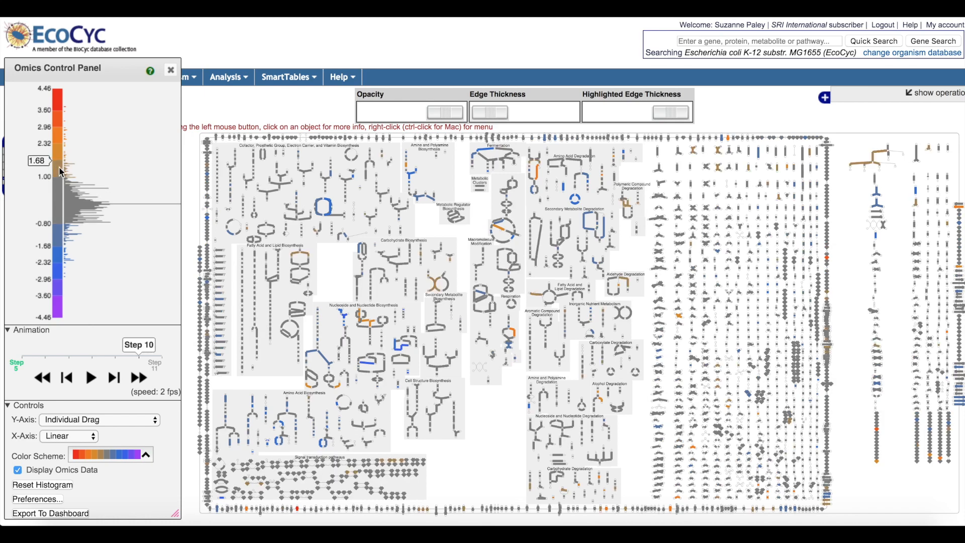
# Step: Turn off the omics data display on the metabolic overview and turn it back on
pyautogui.click(19, 473)
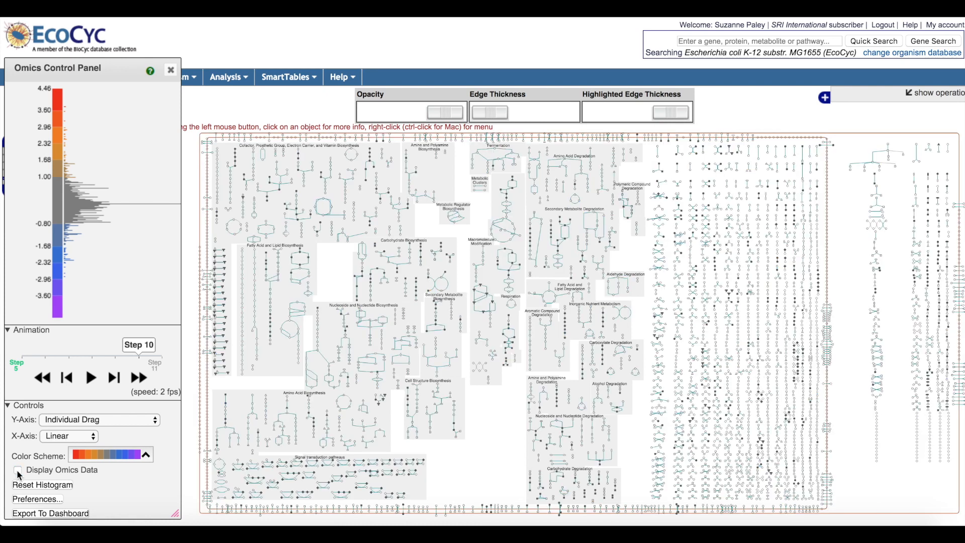
pyautogui.click(19, 473)
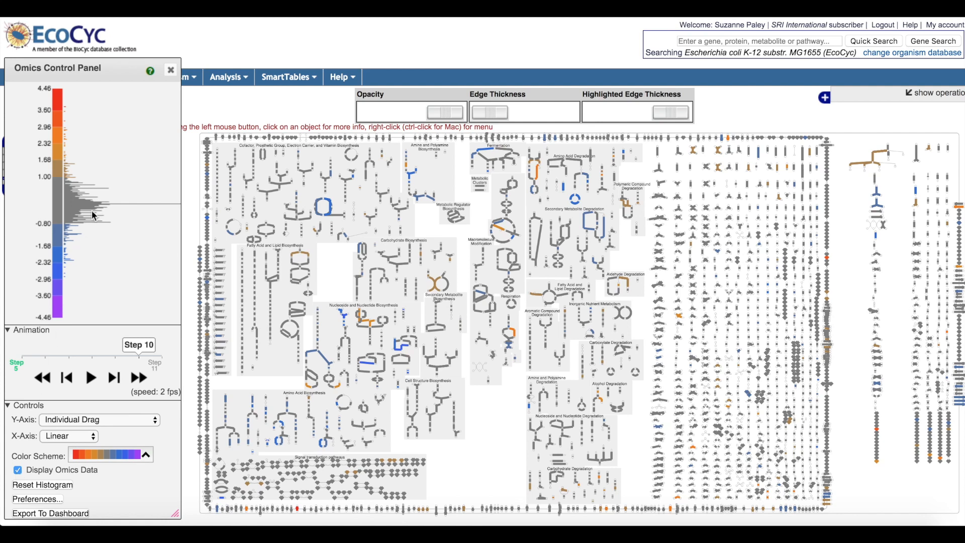
# Step: Look over the site's available help resources, including the Website User Guide and Webinars
pyautogui.moveTo(150, 72)
pyautogui.moveTo(334, 78)
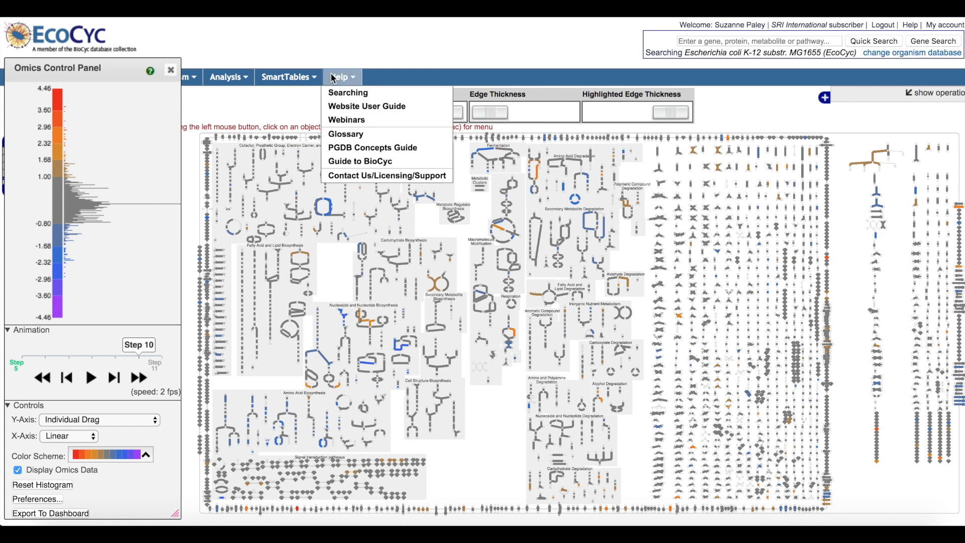